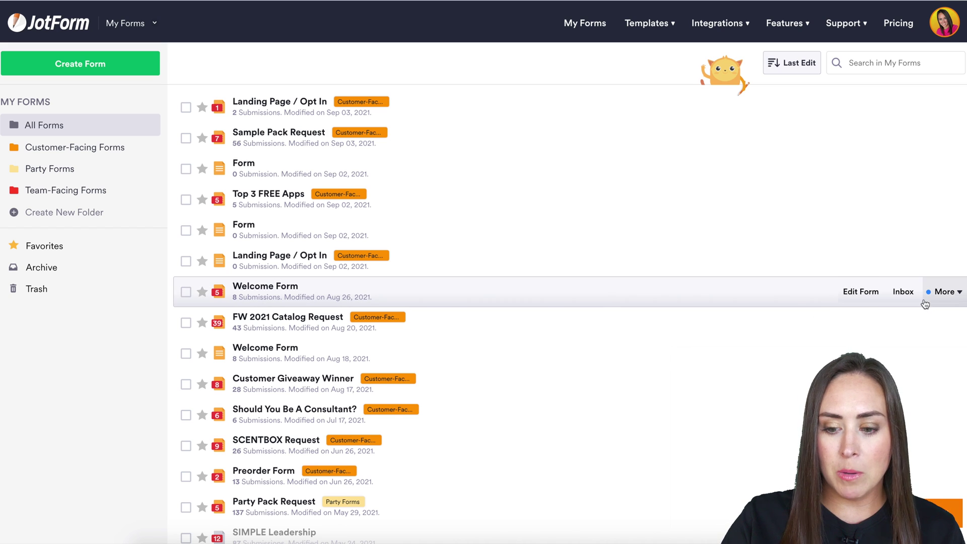
- Open the Welcome Form submissions table through More > Submissions and begin adding a new tab
{"action": "left_click", "coordinate": [944, 292]}
{"action": "left_click", "coordinate": [742, 343]}
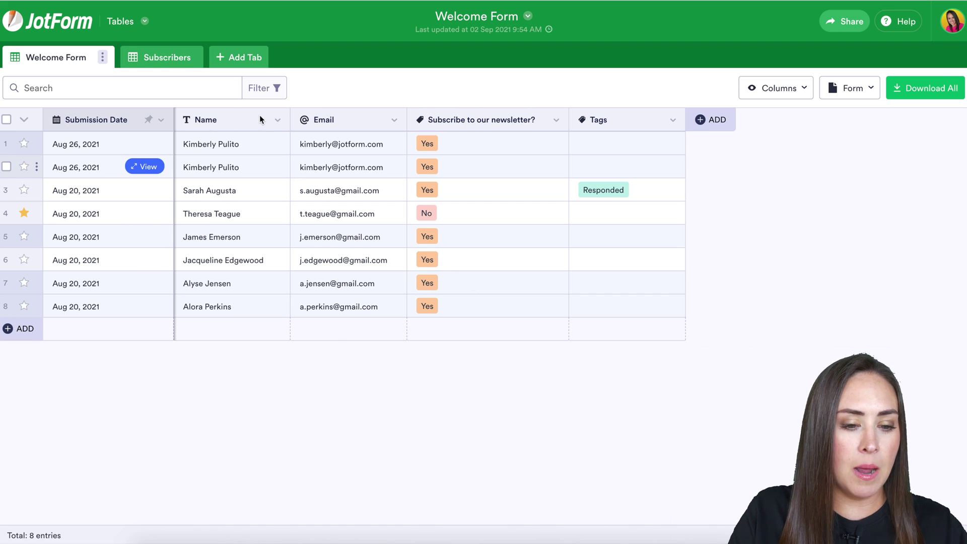
{"action": "left_click", "coordinate": [243, 59]}
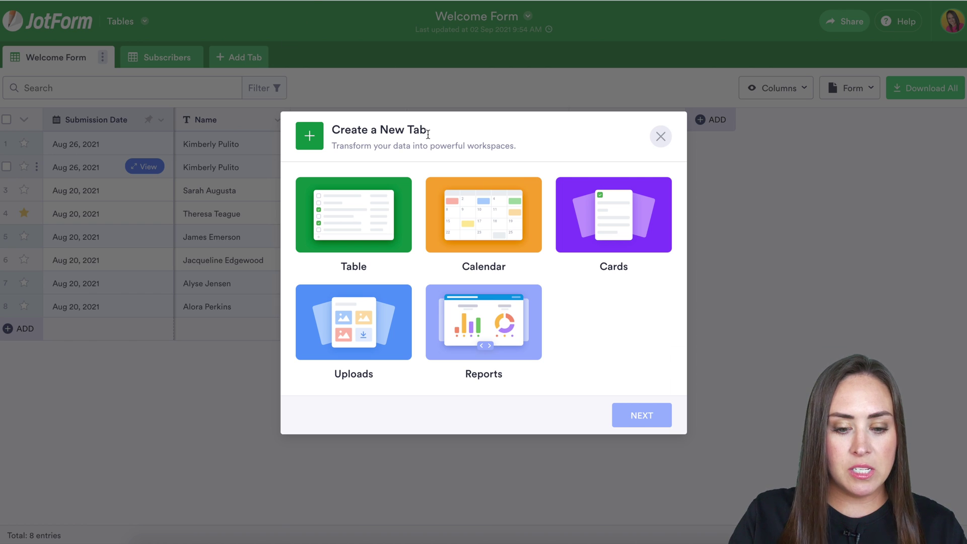
- Create a Calendar tab for the submissions and step back to August 2021
{"action": "left_click", "coordinate": [476, 212]}
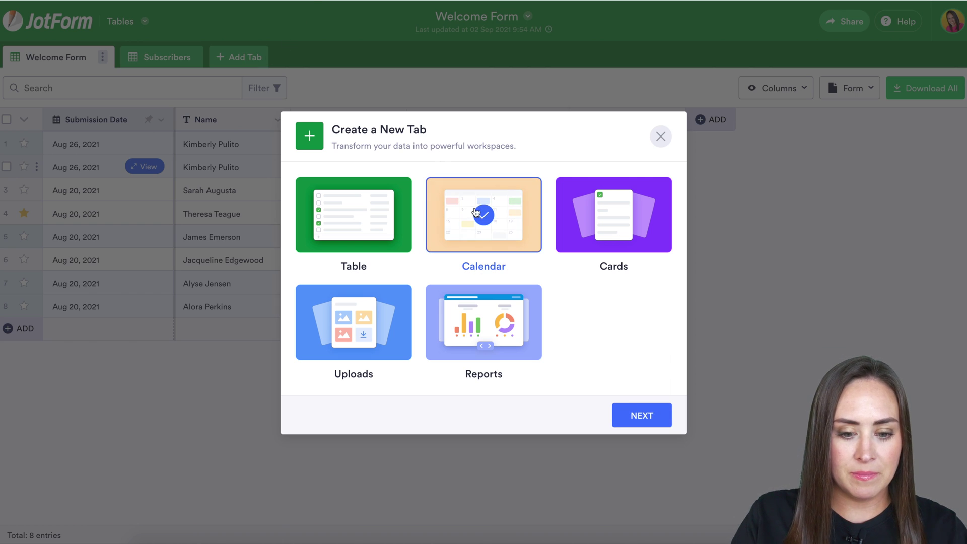
{"action": "left_click", "coordinate": [637, 414]}
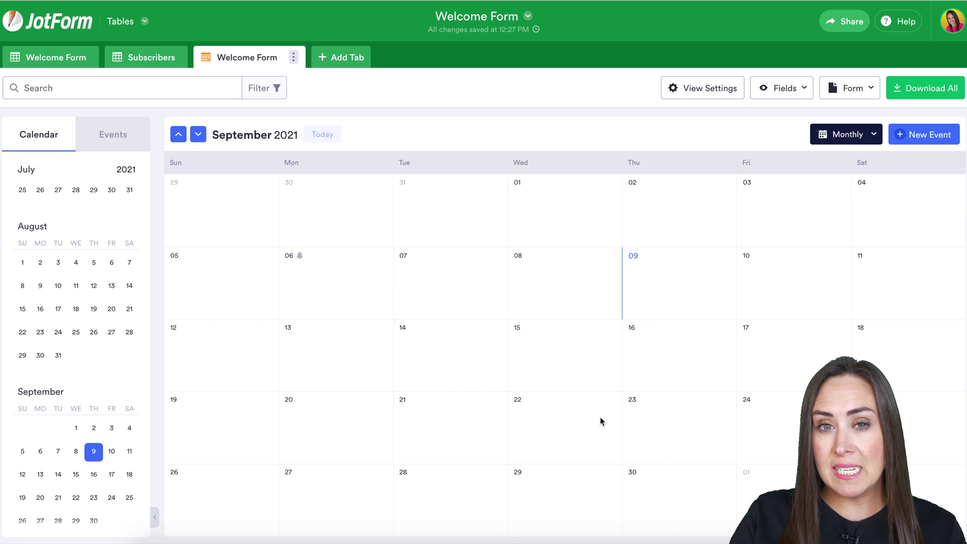
{"action": "left_click", "coordinate": [179, 135]}
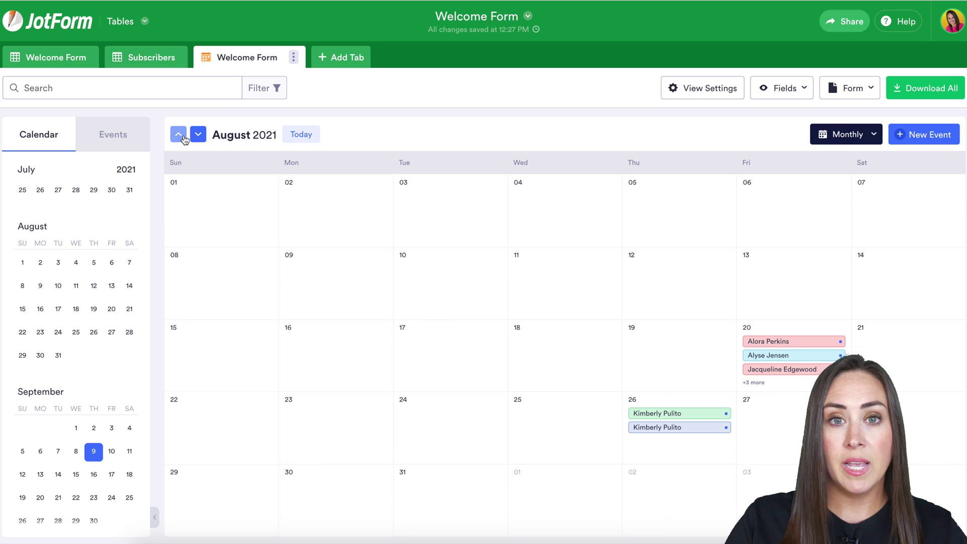
- Create an Uploads tab with Name as card title and Hide Empty Uploads turned off
{"action": "left_click", "coordinate": [346, 58]}
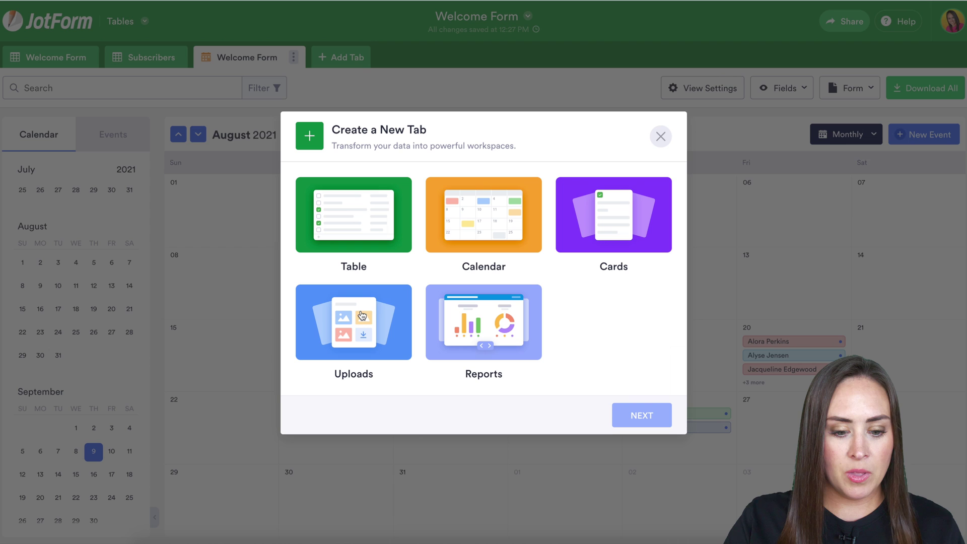
{"action": "left_click", "coordinate": [358, 318]}
{"action": "left_click", "coordinate": [643, 417]}
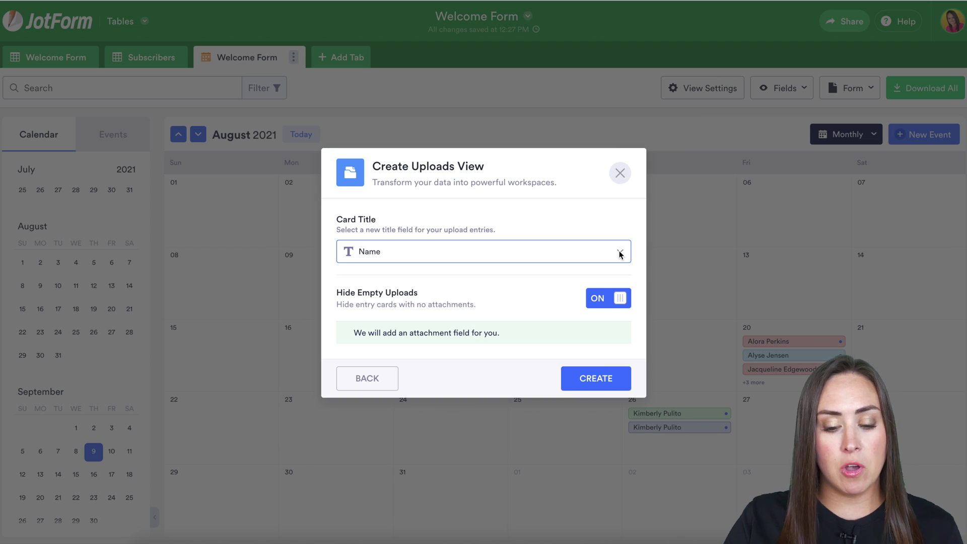
{"action": "left_click", "coordinate": [621, 253]}
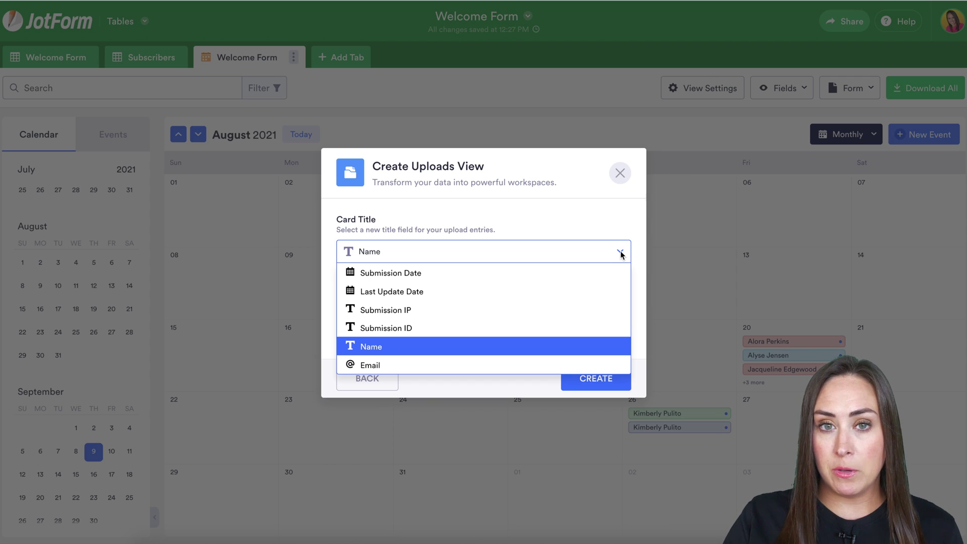
{"action": "left_click", "coordinate": [579, 347]}
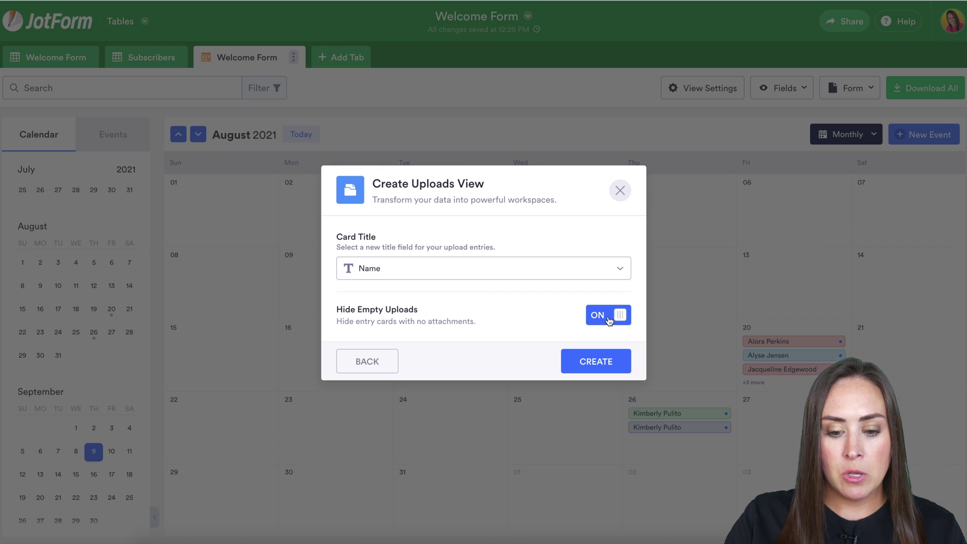
{"action": "left_click", "coordinate": [610, 317]}
{"action": "left_click", "coordinate": [603, 360]}
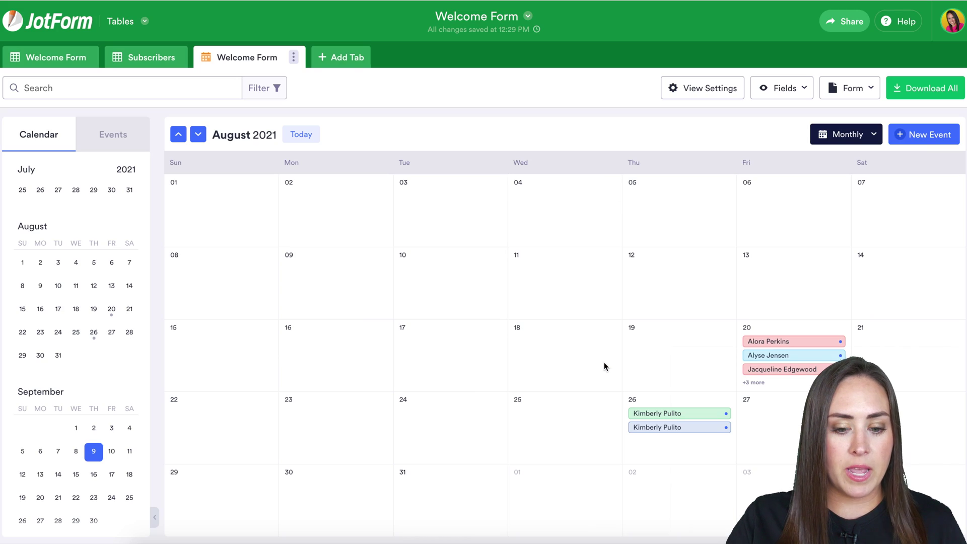
- Browse the upload cards and open the third entry's Add Attachments window, closing it without adding files
{"action": "scroll", "coordinate": [618, 410], "scroll_direction": "down", "scroll_amount": 5}
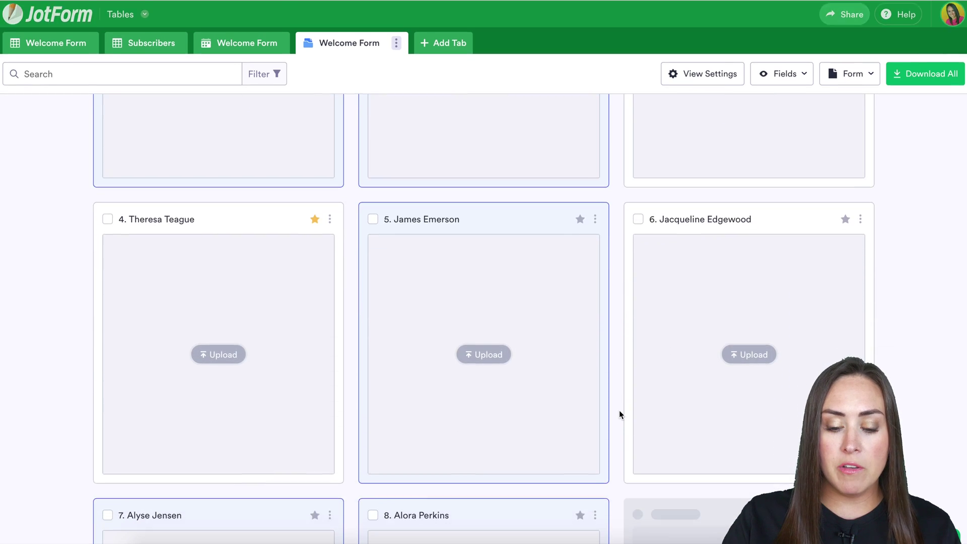
{"action": "scroll", "coordinate": [619, 410], "scroll_direction": "up", "scroll_amount": 6}
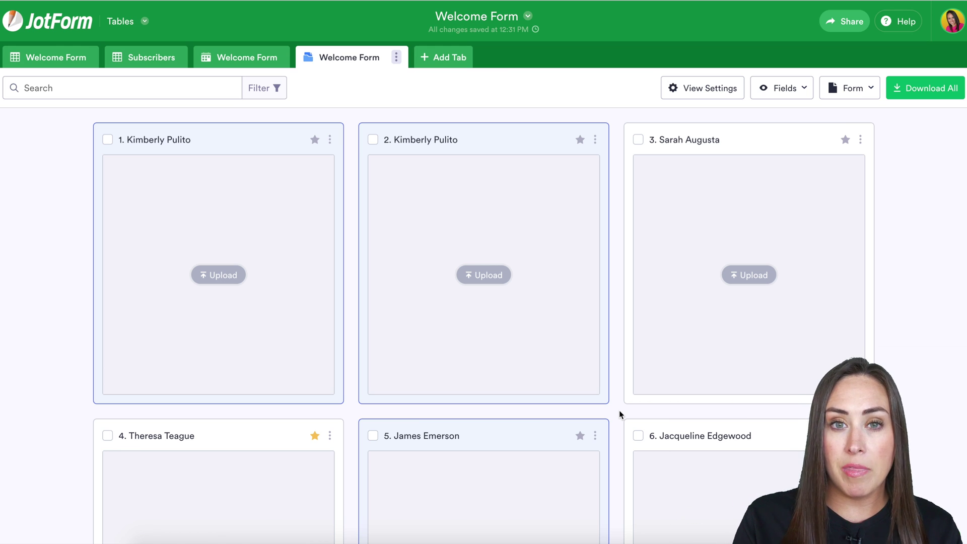
{"action": "left_click", "coordinate": [752, 275]}
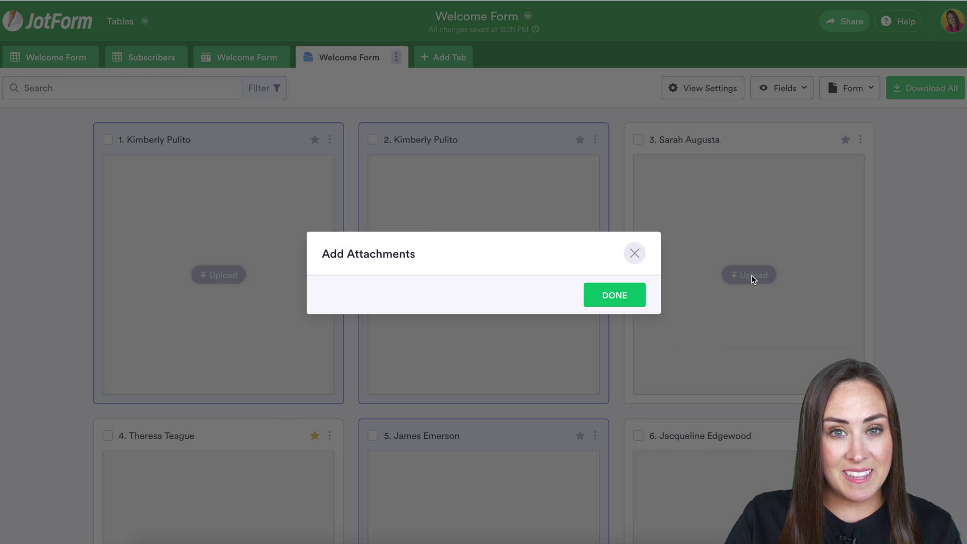
{"action": "left_click", "coordinate": [635, 254]}
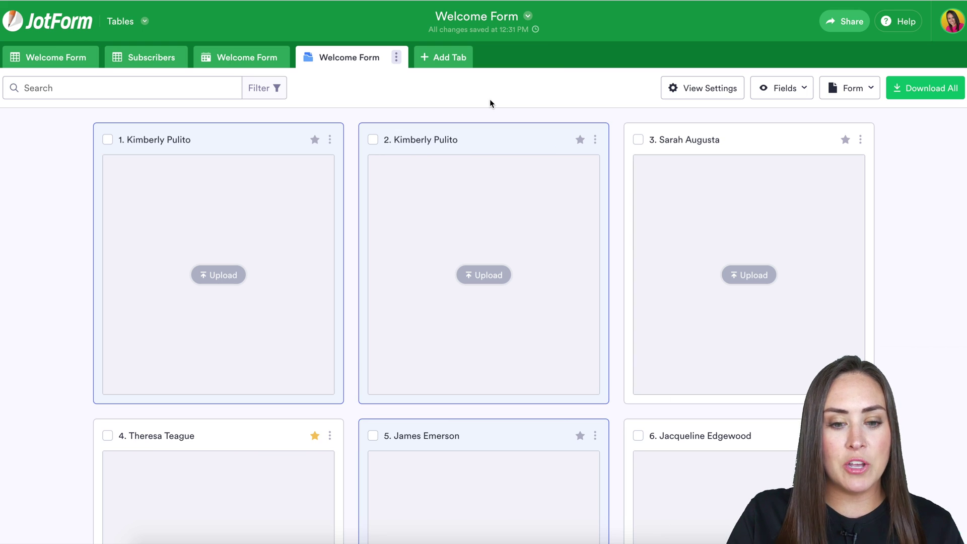
- Create a Cards tab whose cards show Name, Email, the newsletter answer and Tags
{"action": "left_click", "coordinate": [445, 58]}
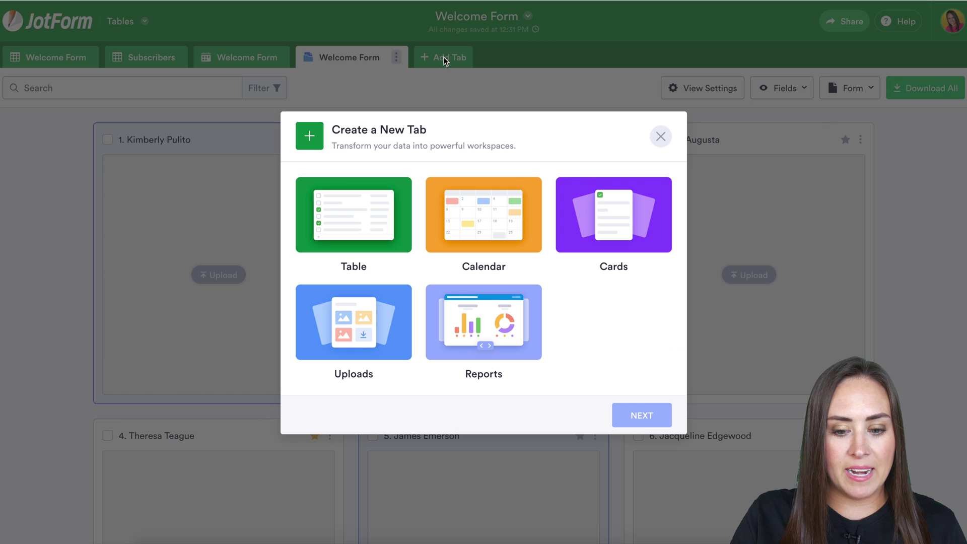
{"action": "left_click", "coordinate": [614, 221]}
{"action": "left_click", "coordinate": [647, 416]}
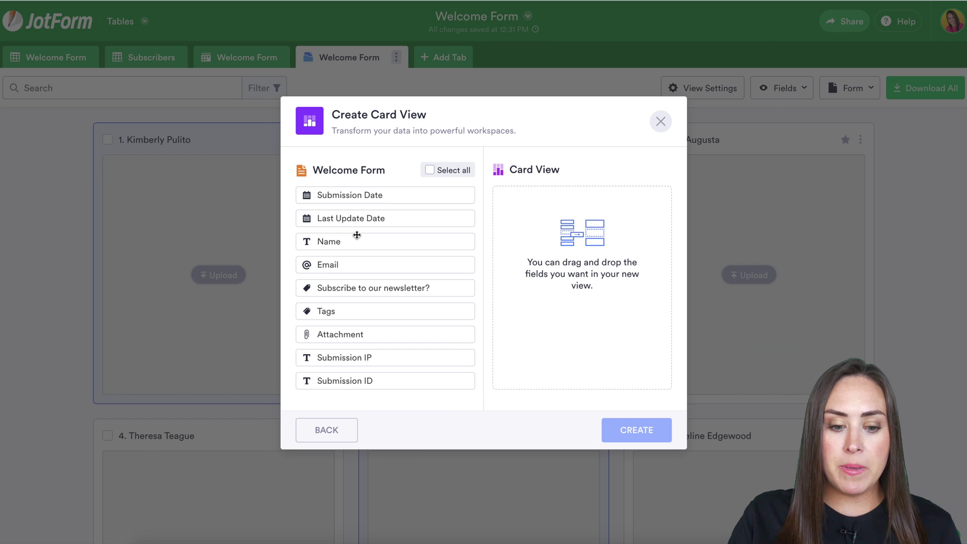
{"action": "left_click_drag", "start_coordinate": [347, 241], "coordinate": [577, 198]}
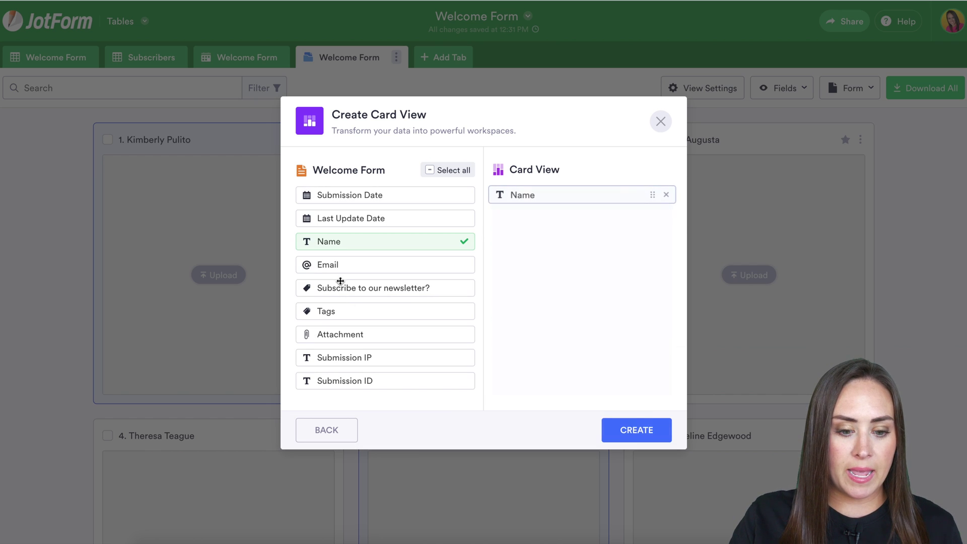
{"action": "left_click_drag", "start_coordinate": [378, 264], "coordinate": [534, 218]}
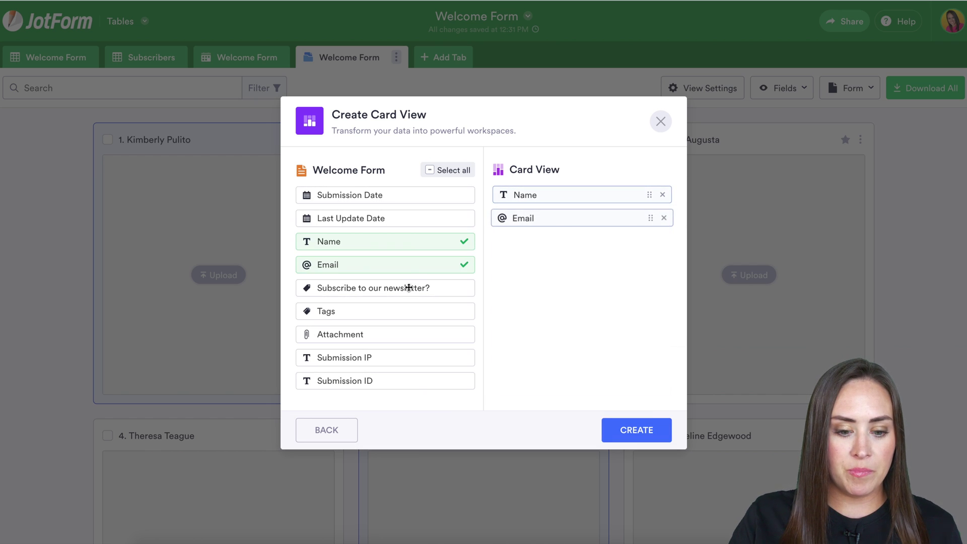
{"action": "left_click_drag", "start_coordinate": [424, 284], "coordinate": [574, 240]}
{"action": "left_click_drag", "start_coordinate": [381, 312], "coordinate": [579, 267]}
{"action": "left_click", "coordinate": [637, 431]}
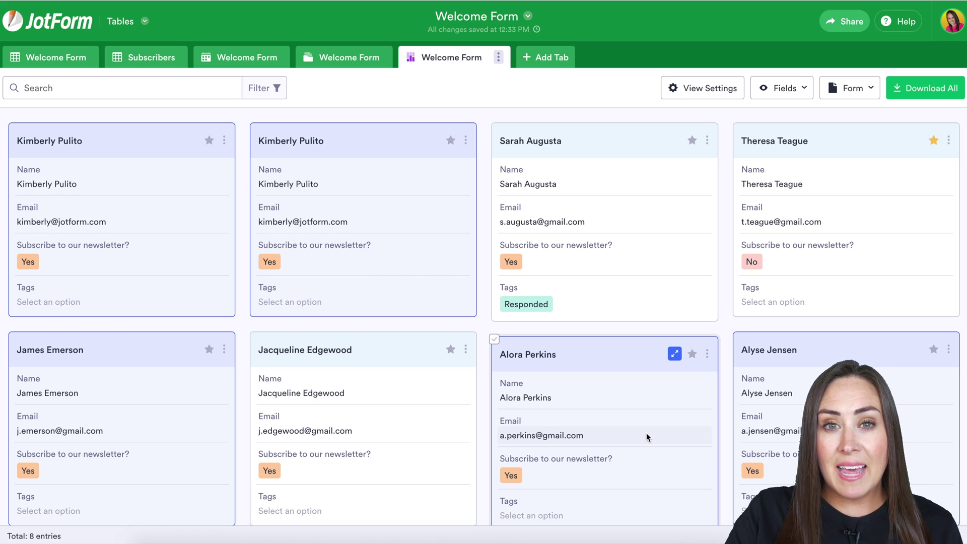
{"action": "left_click", "coordinate": [554, 57]}
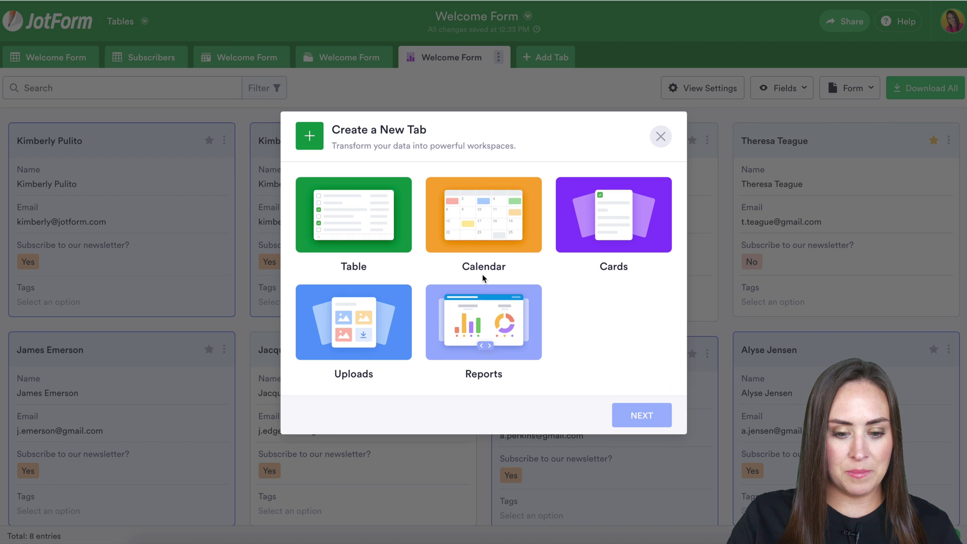
- Add a Compact Report tab (two charts per page) using Welcome Form as the source
{"action": "left_click", "coordinate": [481, 315]}
{"action": "left_click", "coordinate": [631, 415]}
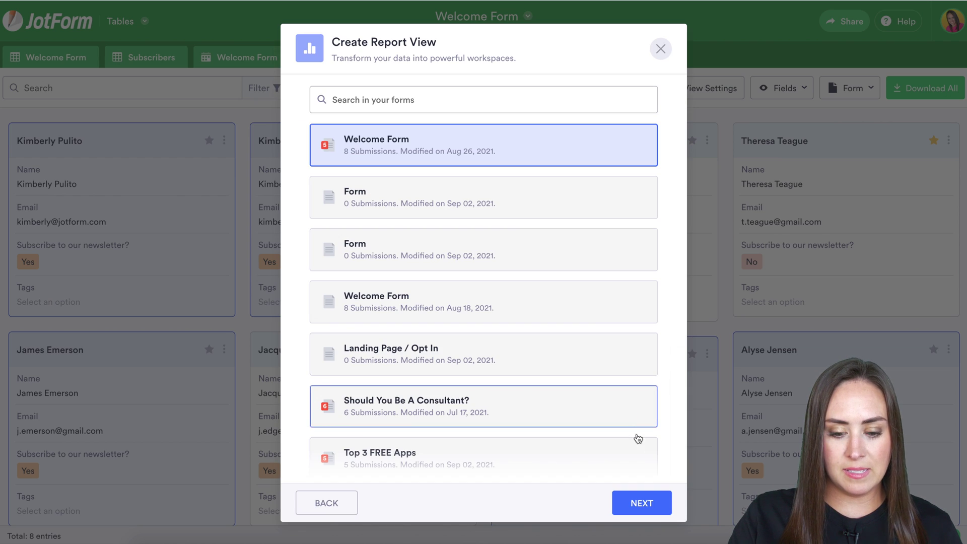
{"action": "left_click", "coordinate": [645, 500]}
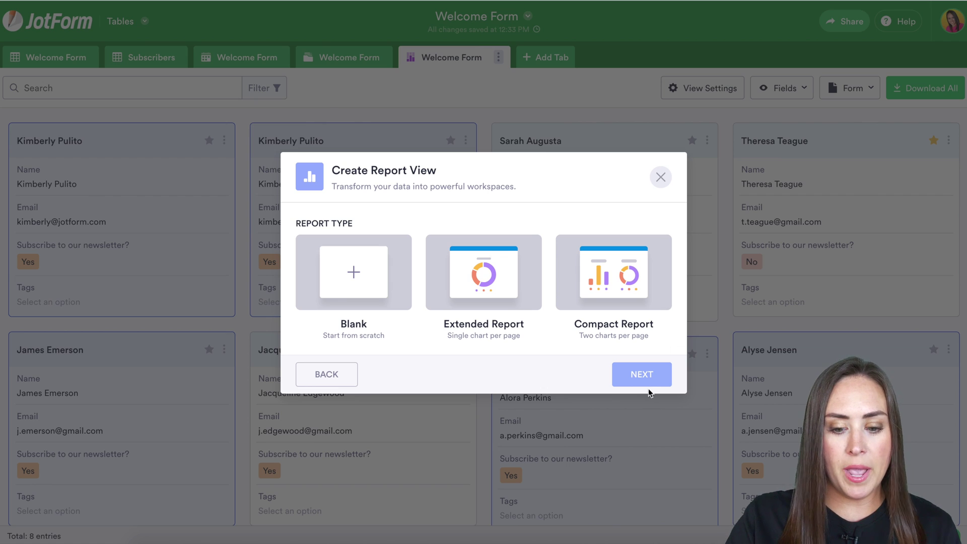
{"action": "left_click", "coordinate": [605, 276]}
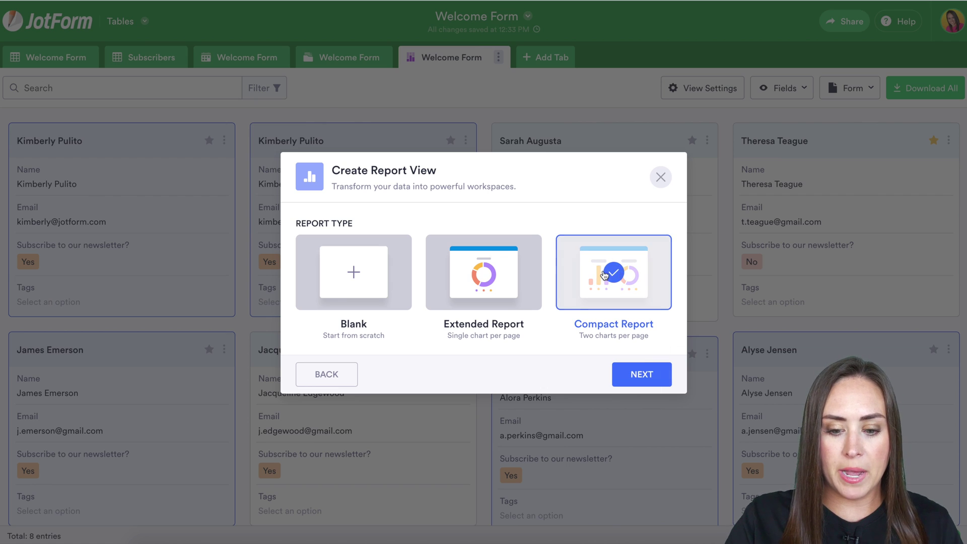
{"action": "left_click", "coordinate": [642, 375]}
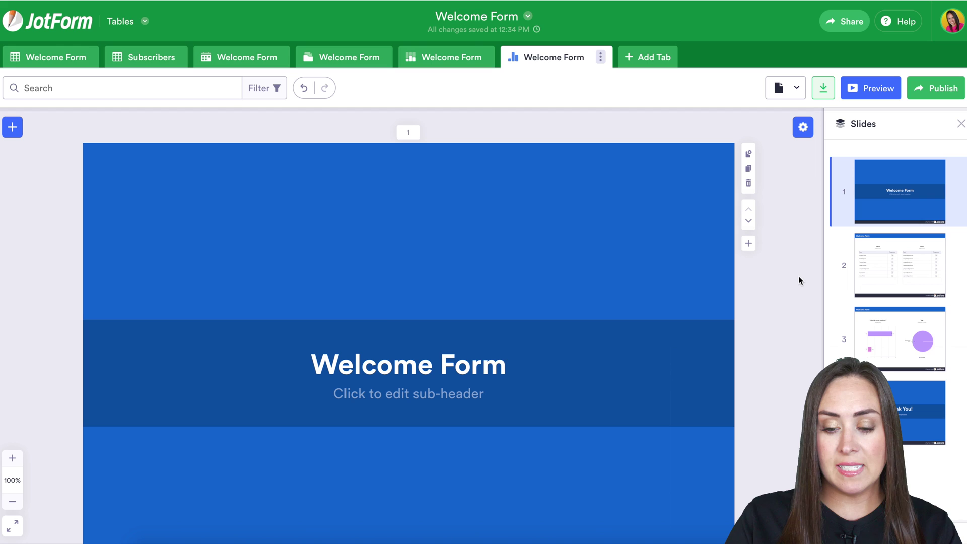
- Review report slides 2 and 3, then bring up the Publish Report dialog
{"action": "left_click", "coordinate": [902, 246]}
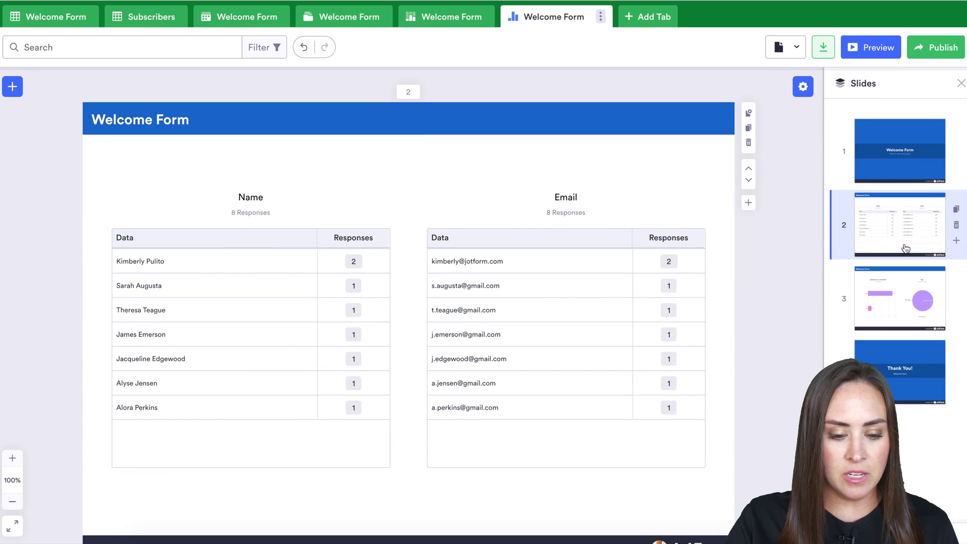
{"action": "left_click", "coordinate": [897, 320]}
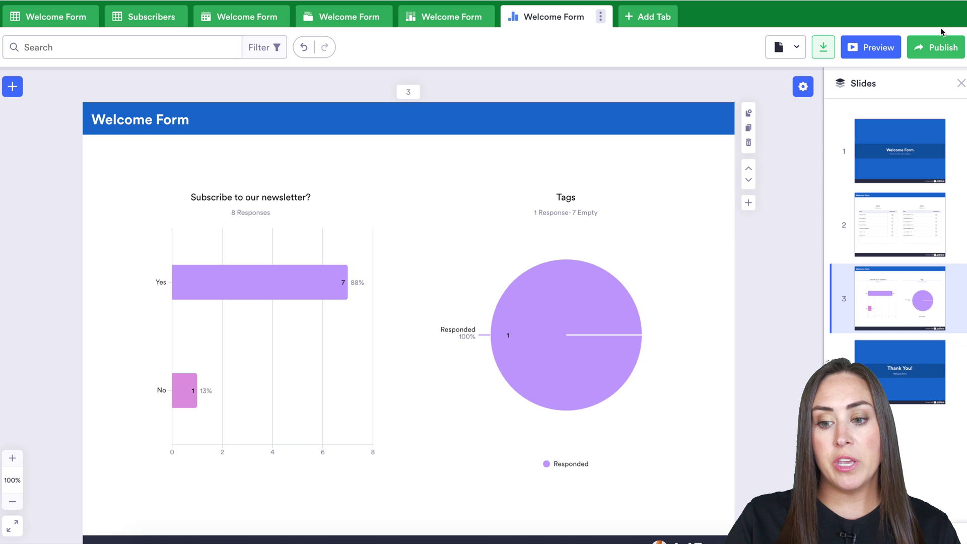
{"action": "left_click", "coordinate": [937, 47]}
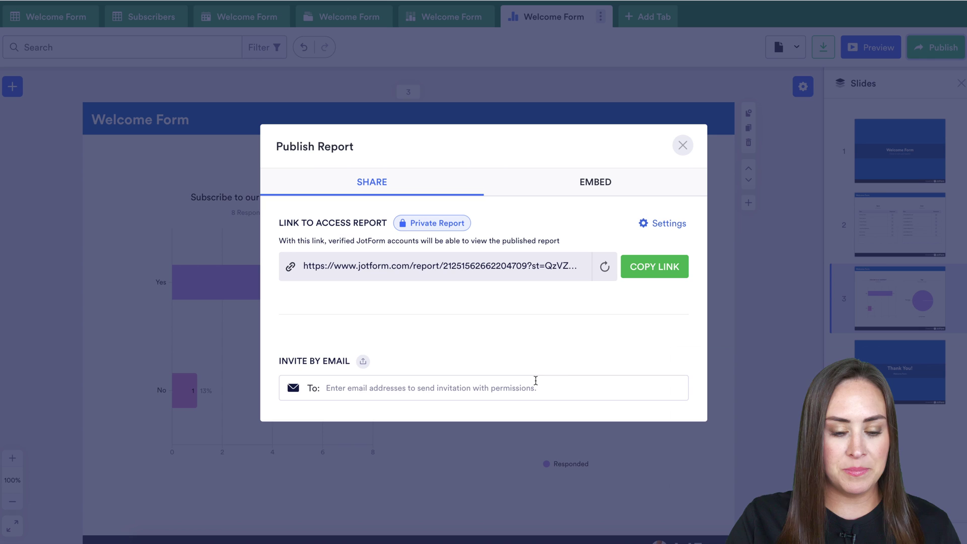
- Dismiss the Publish Report dialog to return to the newsletter and tags charts slide
{"action": "left_click", "coordinate": [683, 145]}
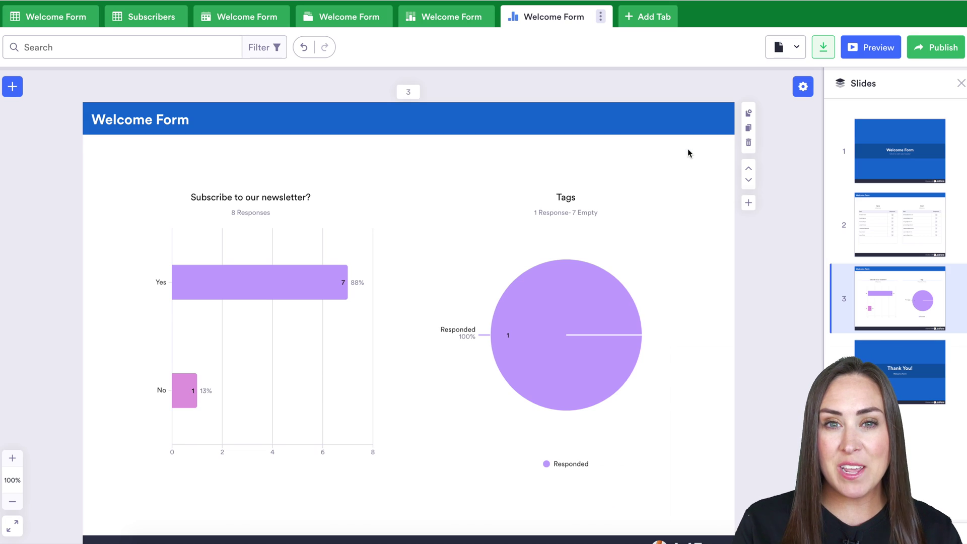